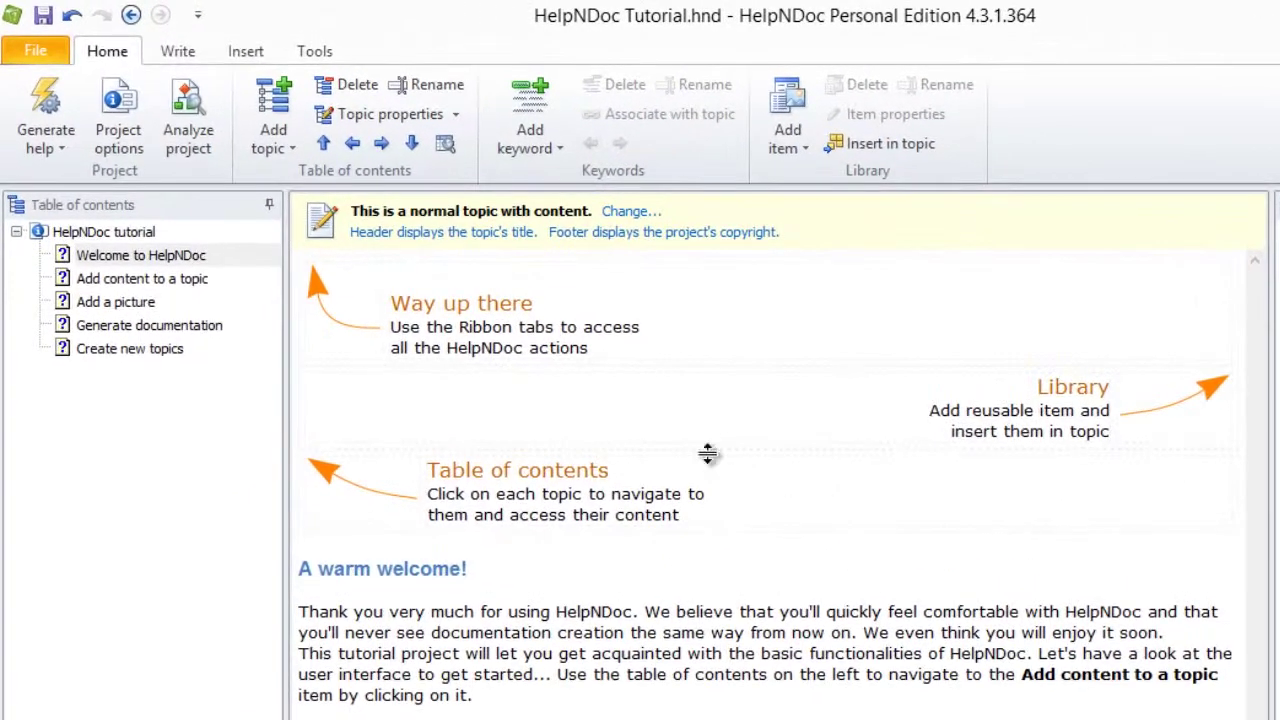
# Quick-generate the CHM documentation, close its log, and bring up the batch build list.
pyautogui.click(57, 148)
pyautogui.click(90, 234)
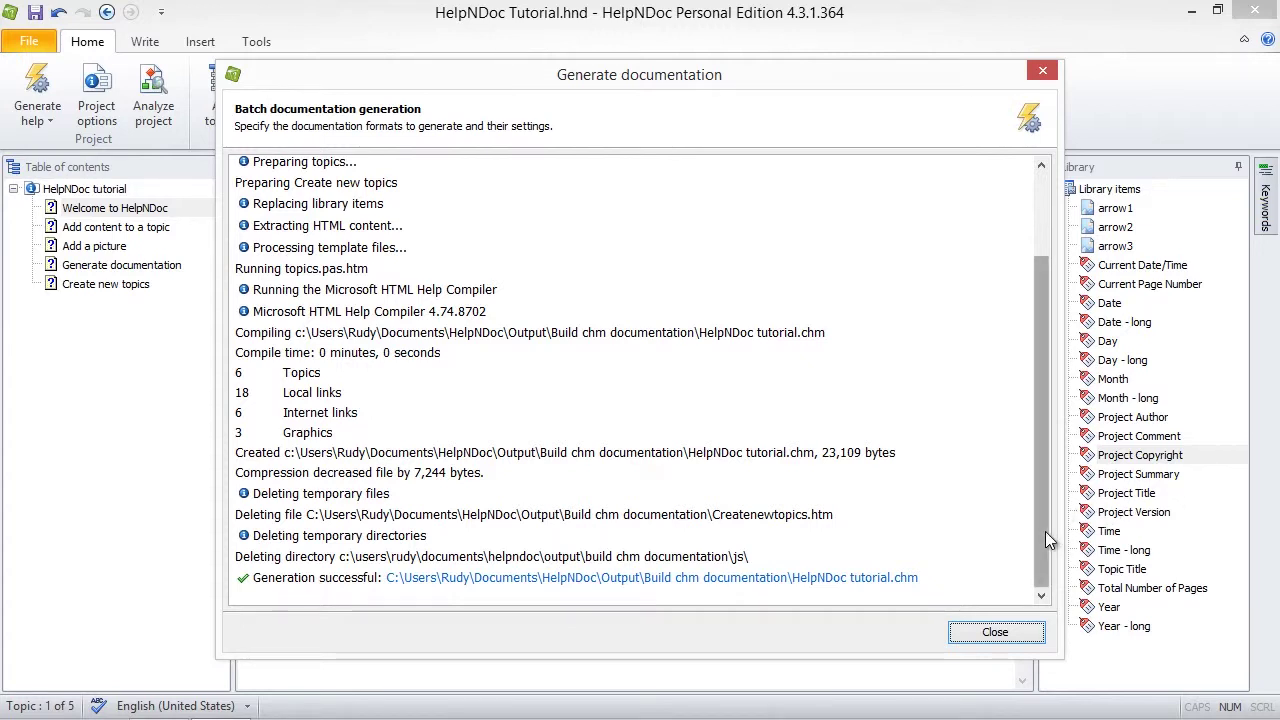
pyautogui.moveTo(1045, 531); pyautogui.dragTo(1031, 480)
pyautogui.moveTo(1031, 480); pyautogui.dragTo(1038, 550)
pyautogui.click(997, 633)
pyautogui.click(38, 112)
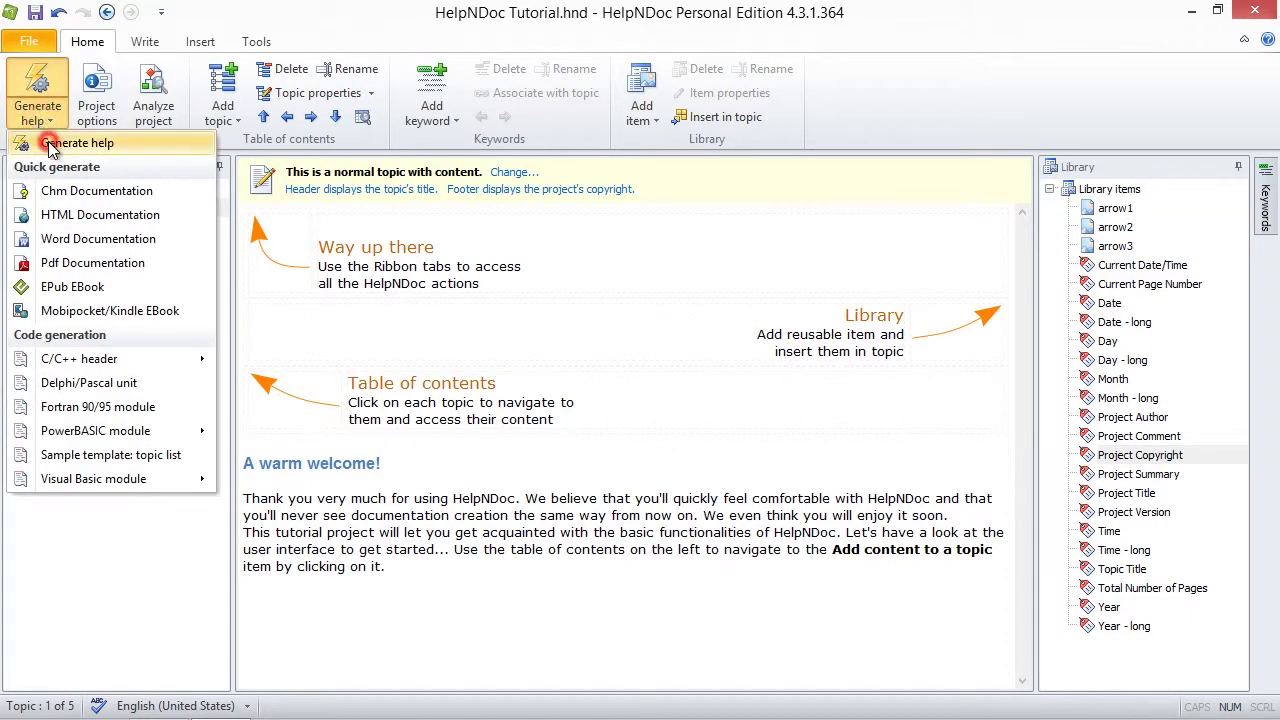
pyautogui.click(50, 144)
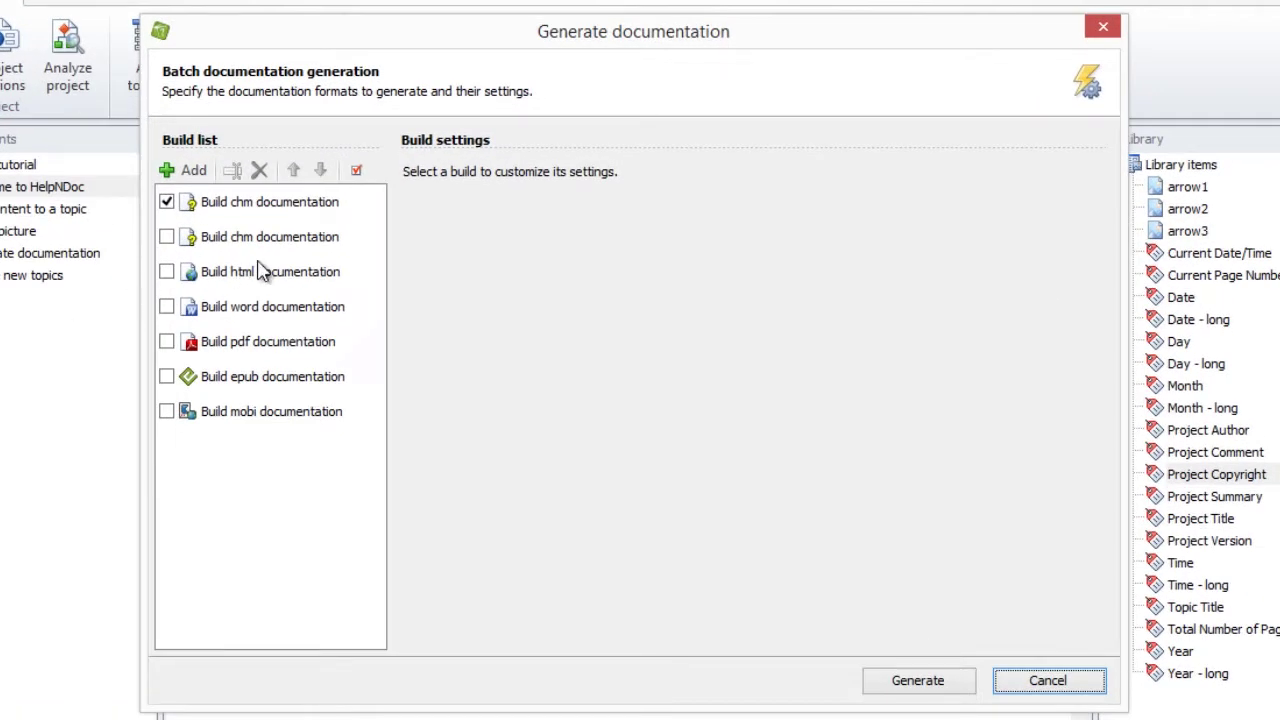
# Inspect both 'Build chm documentation' entries, cancel without generating, then reopen the build list.
pyautogui.click(316, 202)
pyautogui.click(305, 240)
pyautogui.click(310, 204)
pyautogui.click(1012, 643)
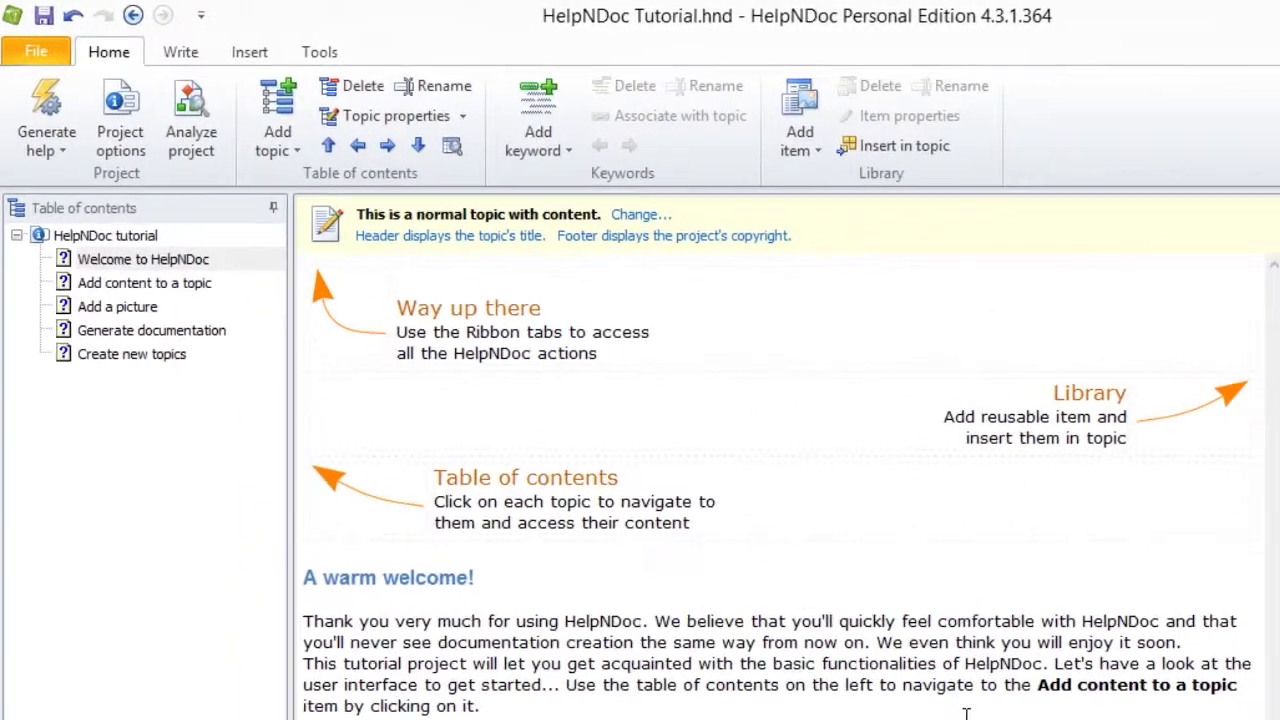
pyautogui.click(62, 118)
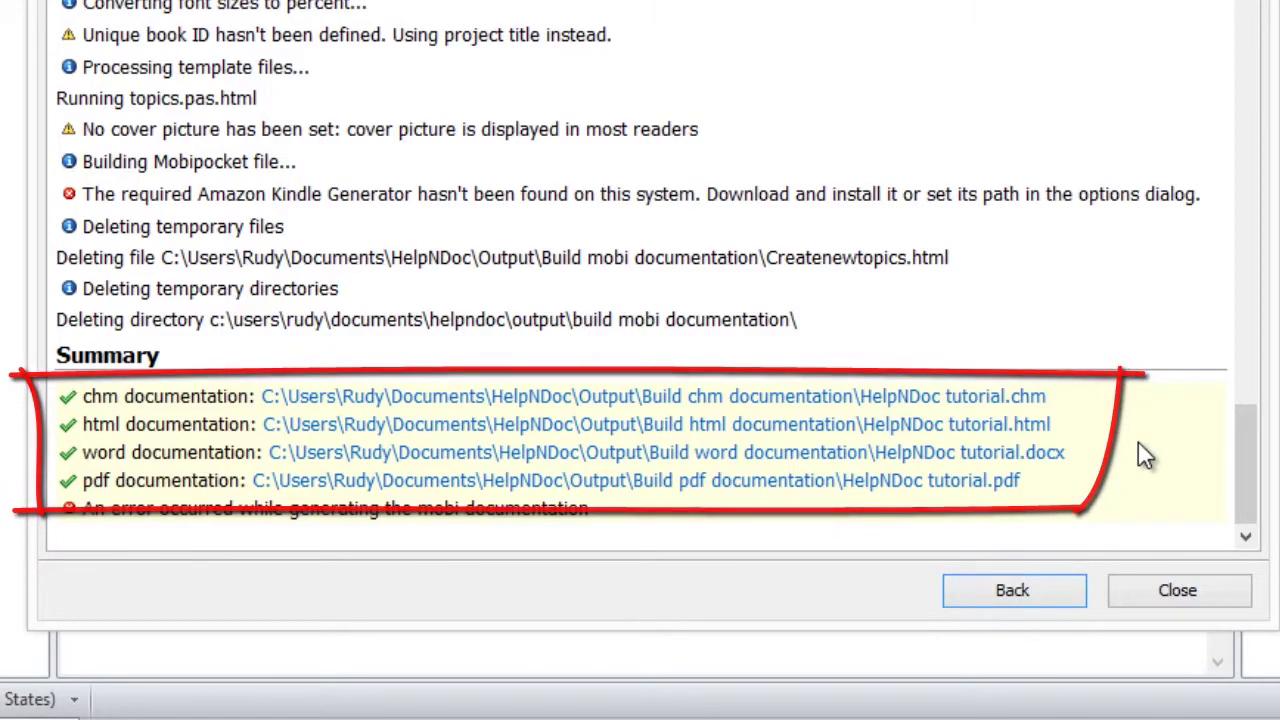
# Open the generated HTML documentation from the summary's html link in Internet Explorer.
pyautogui.click(913, 426)
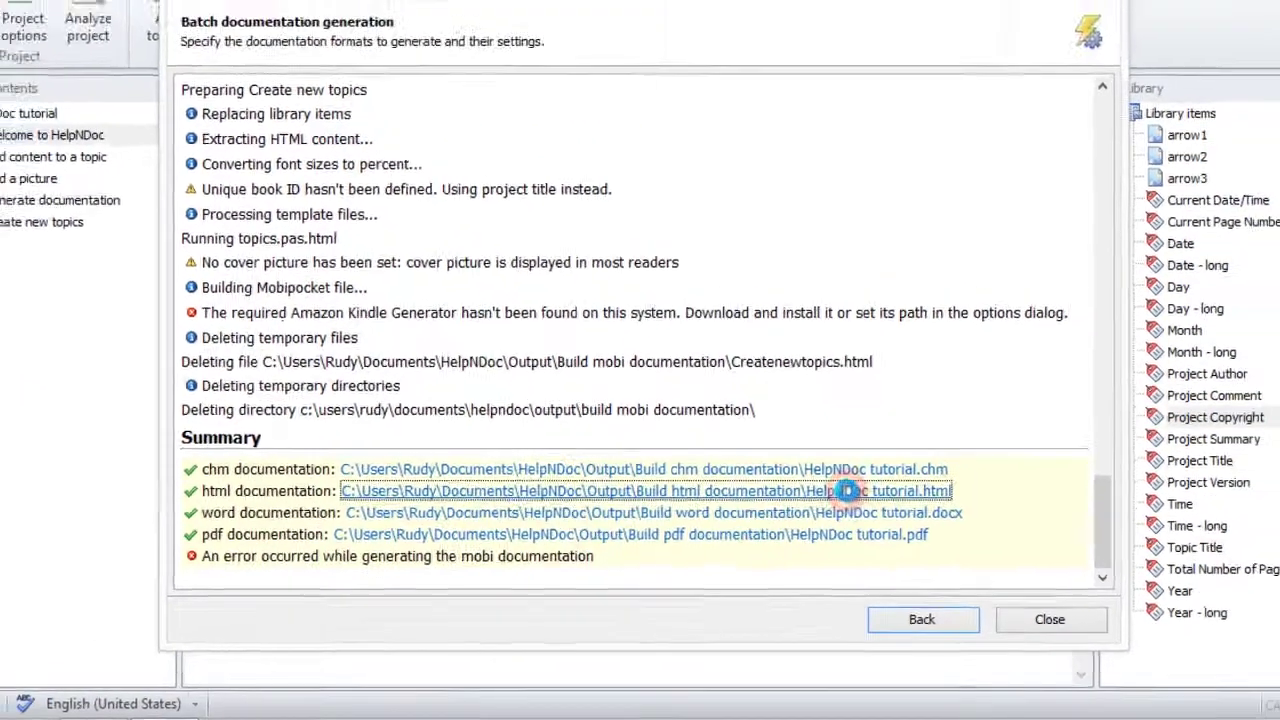